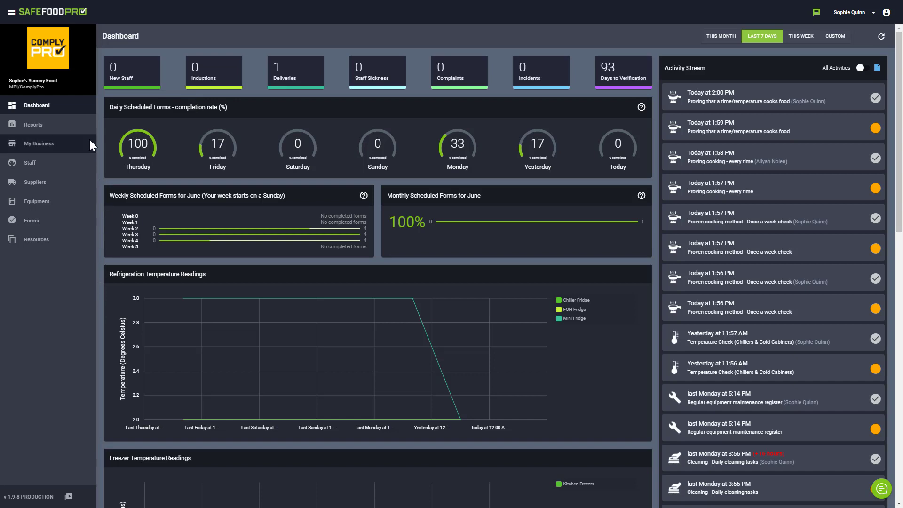
- Go to the Reports summary page, which shows the last 7 days
{"action": "left_click", "coordinate": [86, 123]}
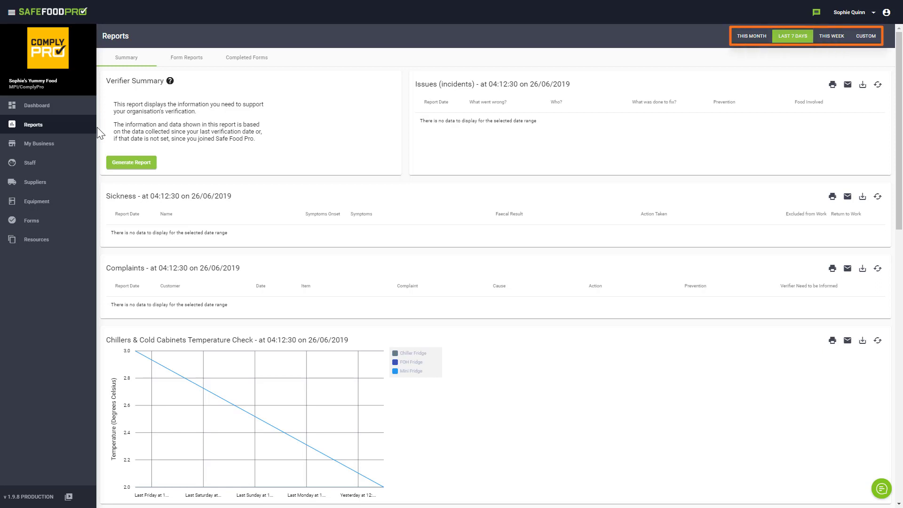
- Switch the reports to a custom range starting 01/01/2019, then refresh the Issues panel
{"action": "left_click", "coordinate": [869, 36]}
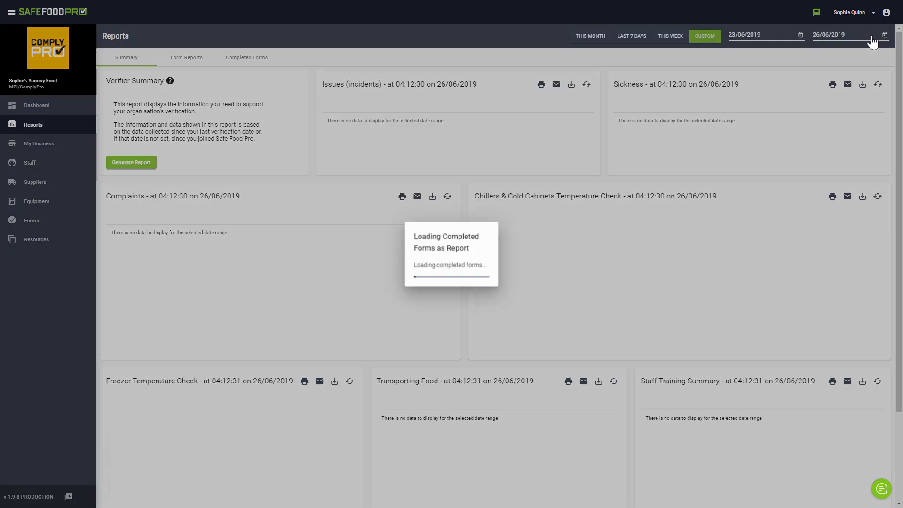
{"action": "left_click", "coordinate": [801, 35]}
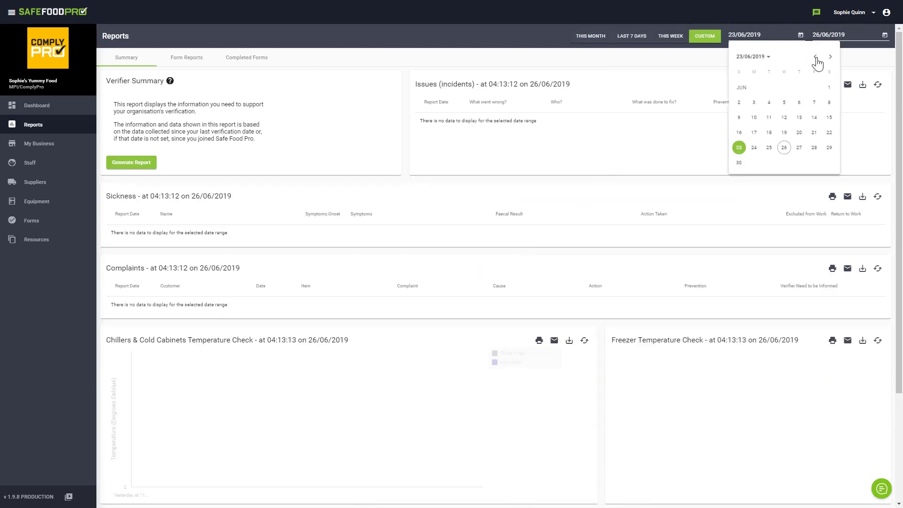
{"action": "left_click", "coordinate": [816, 56]}
{"action": "left_click", "coordinate": [817, 56]}
{"action": "left_click", "coordinate": [816, 57]}
{"action": "left_click", "coordinate": [816, 56]}
{"action": "left_click", "coordinate": [816, 56]}
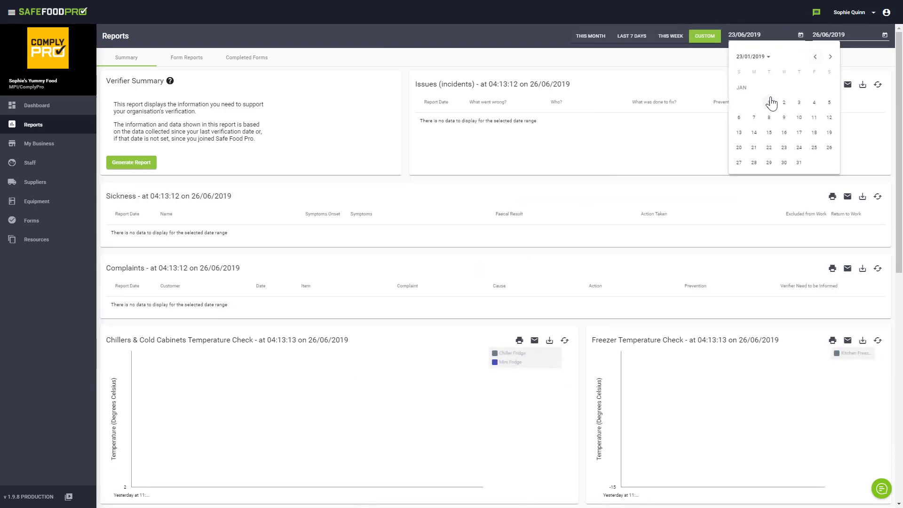
{"action": "left_click", "coordinate": [770, 101]}
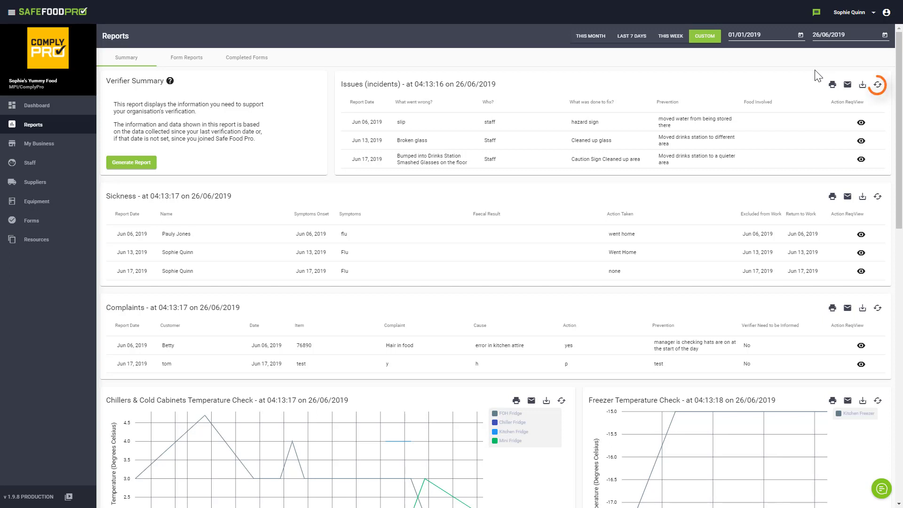
{"action": "left_click", "coordinate": [876, 86]}
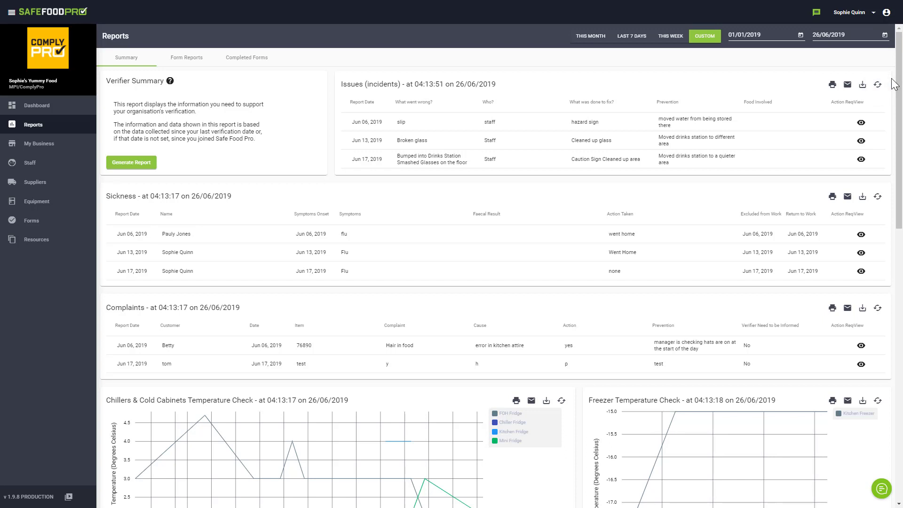
{"action": "left_click", "coordinate": [131, 168]}
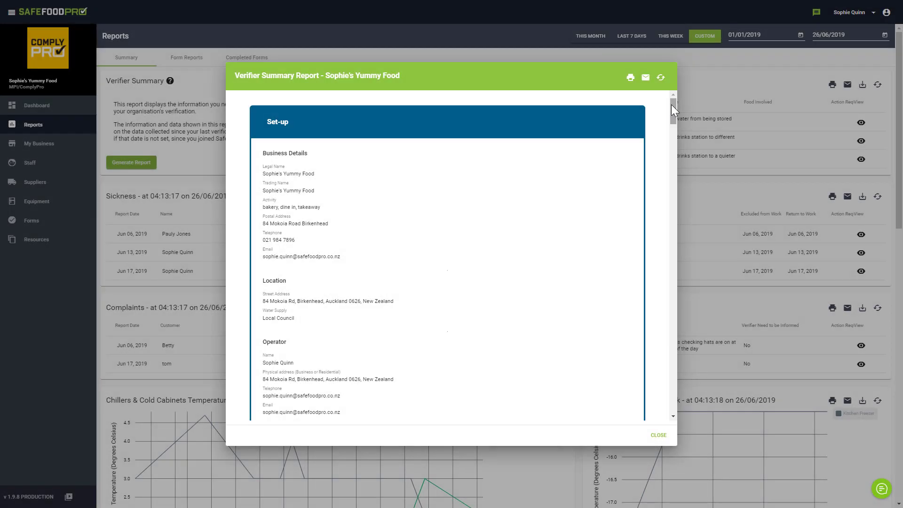
{"action": "left_click_drag", "start_coordinate": [671, 104], "coordinate": [663, 426]}
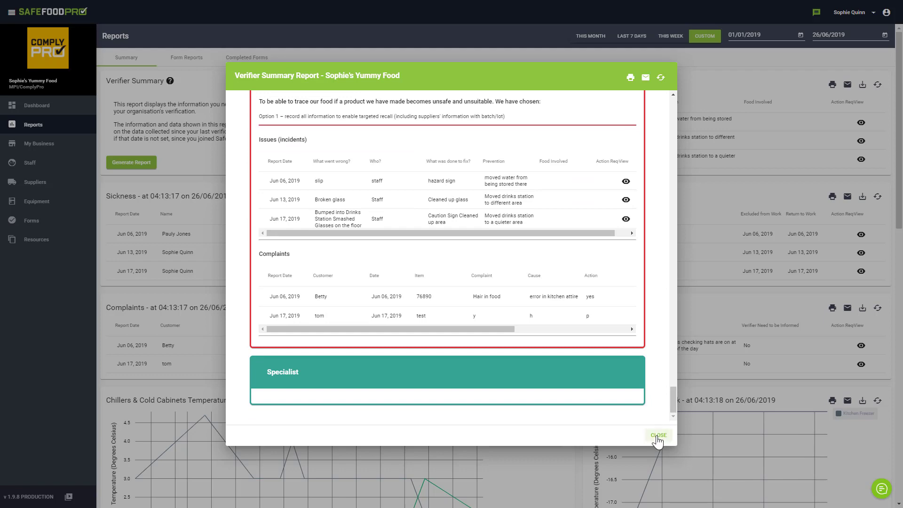
{"action": "left_click", "coordinate": [657, 438]}
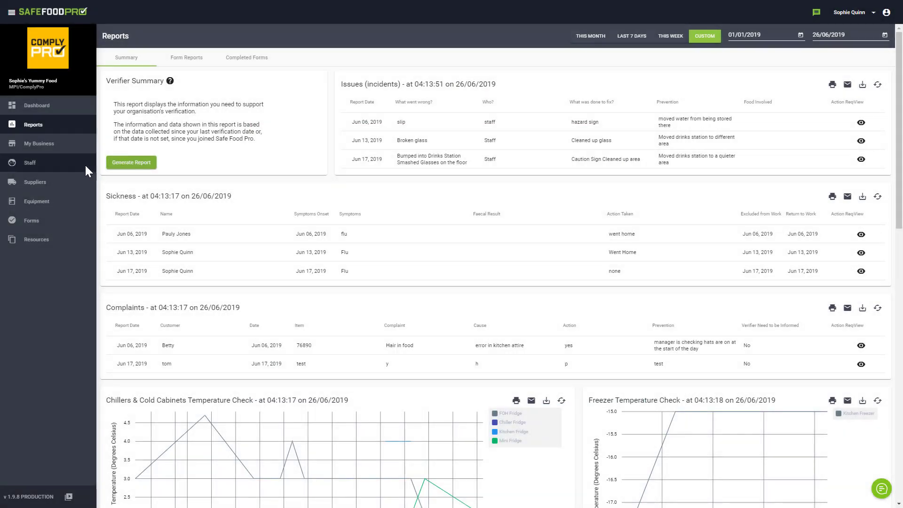
- Set the Last Verification Date in My Business to 30 June 2018, save, and return to Reports
{"action": "left_click", "coordinate": [65, 147]}
{"action": "left_click", "coordinate": [853, 440]}
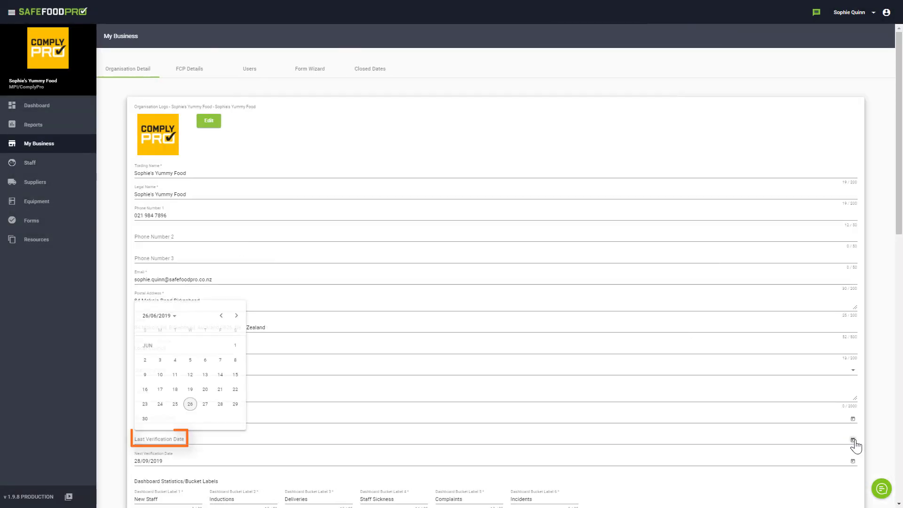
{"action": "left_click", "coordinate": [160, 314]}
{"action": "left_click", "coordinate": [202, 337]}
{"action": "left_click", "coordinate": [177, 366]}
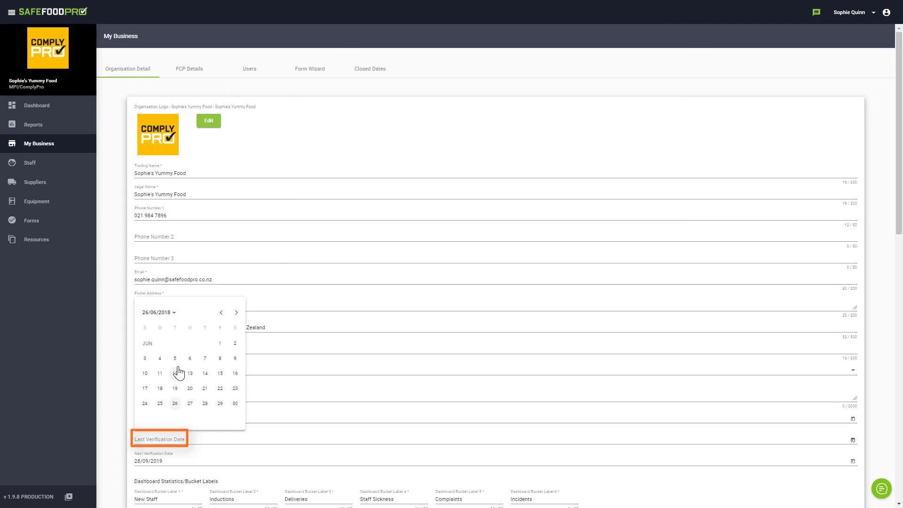
{"action": "left_click", "coordinate": [236, 403]}
{"action": "scroll", "coordinate": [201, 336], "scroll_direction": "down", "scroll_amount": 10}
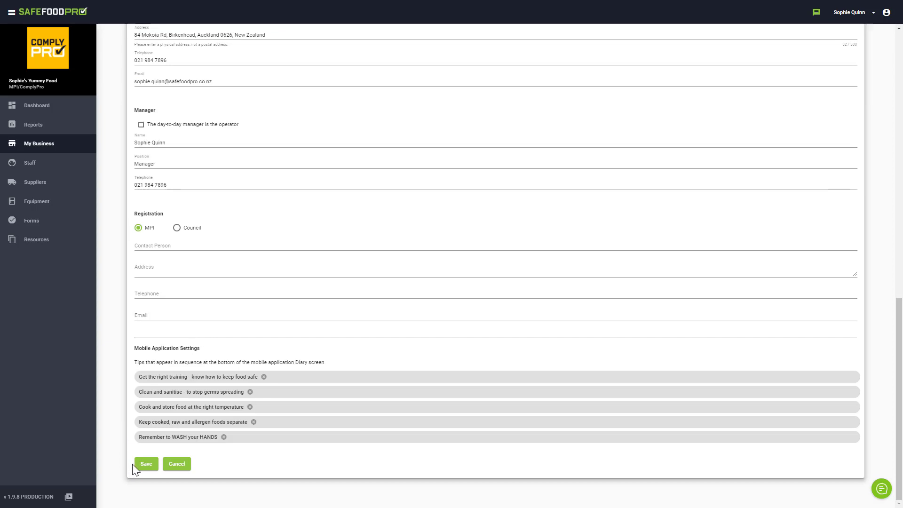
{"action": "left_click", "coordinate": [141, 464]}
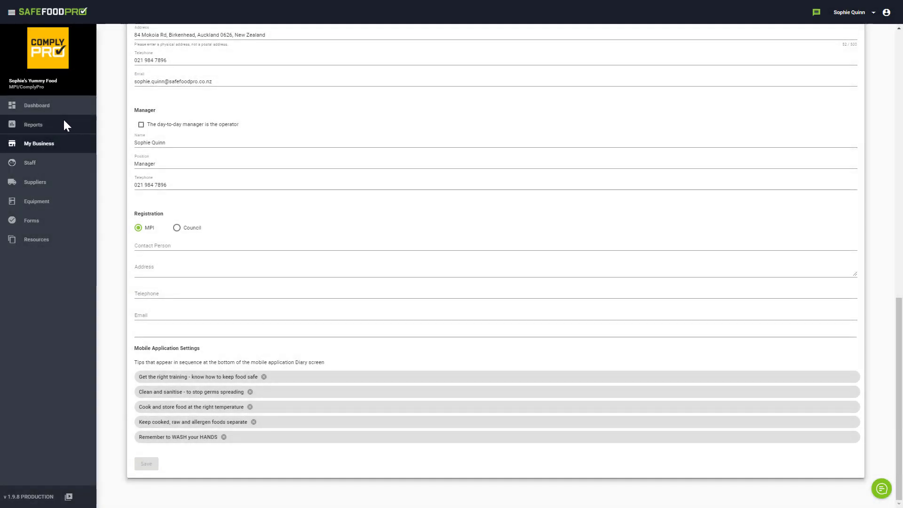
{"action": "left_click", "coordinate": [64, 125]}
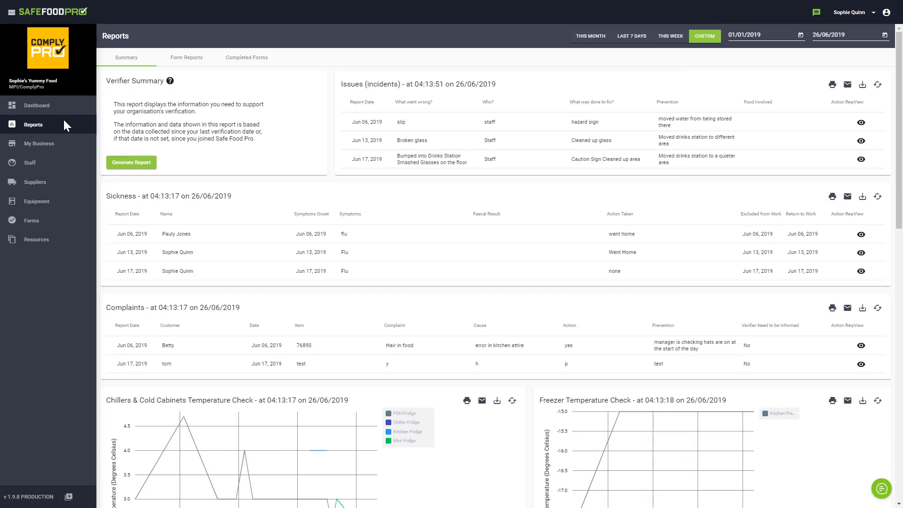
- Open the Cleaning - Daily cleaning tasks report from the Form Reports list
{"action": "left_click", "coordinate": [202, 63]}
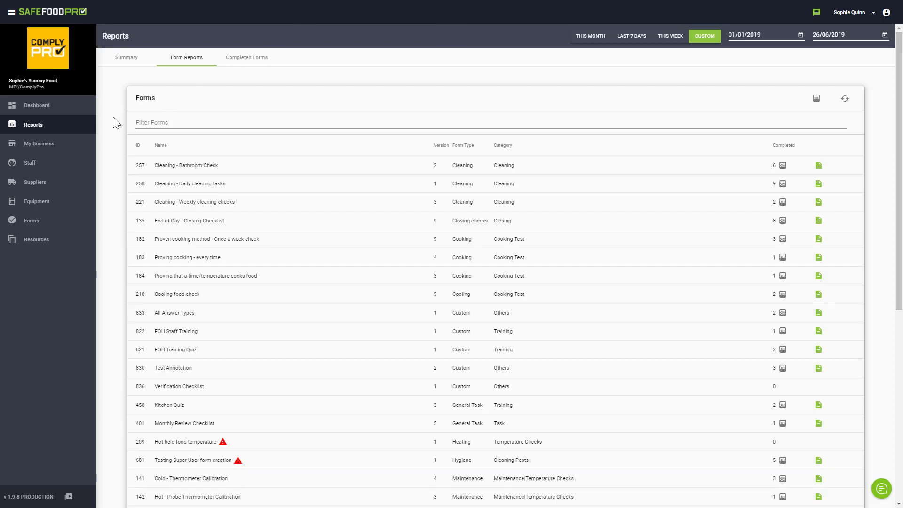
{"action": "left_click", "coordinate": [818, 185]}
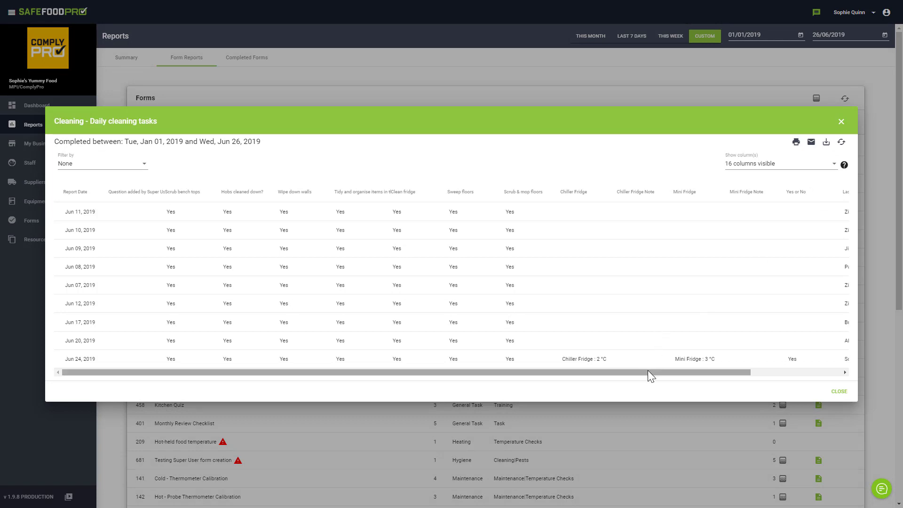
- Uncheck Scrub & mop floors, Chiller Fridge, Chiller Fridge Note and Mini Fridge columns, then print to PDF
{"action": "left_click_drag", "start_coordinate": [648, 371], "coordinate": [788, 388]}
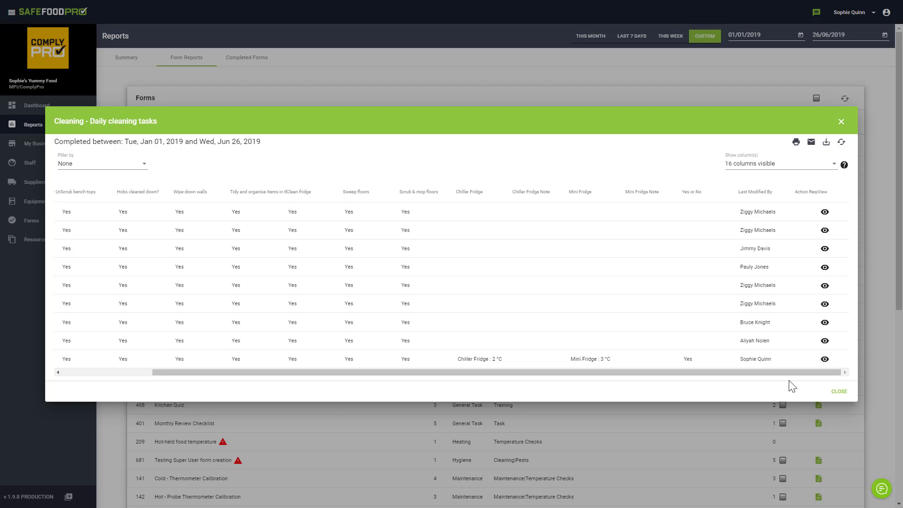
{"action": "left_click", "coordinate": [819, 167]}
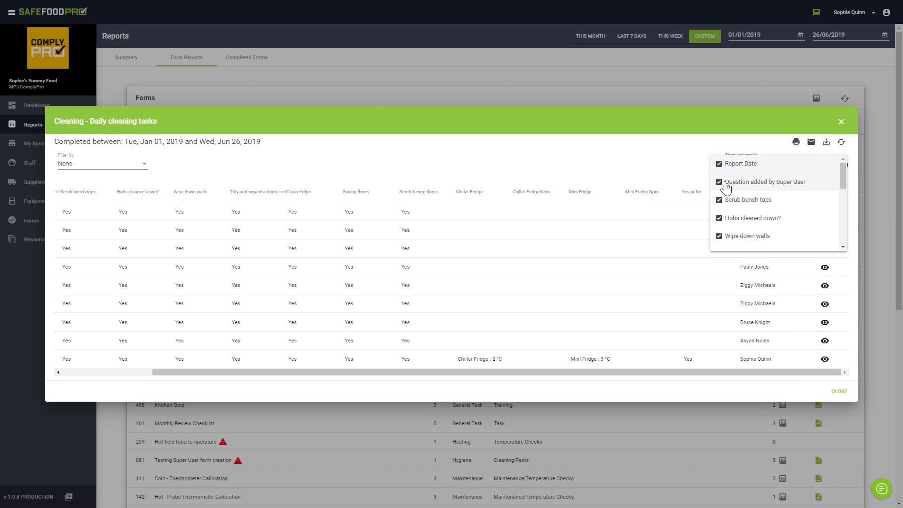
{"action": "left_click_drag", "start_coordinate": [843, 185], "coordinate": [835, 217]}
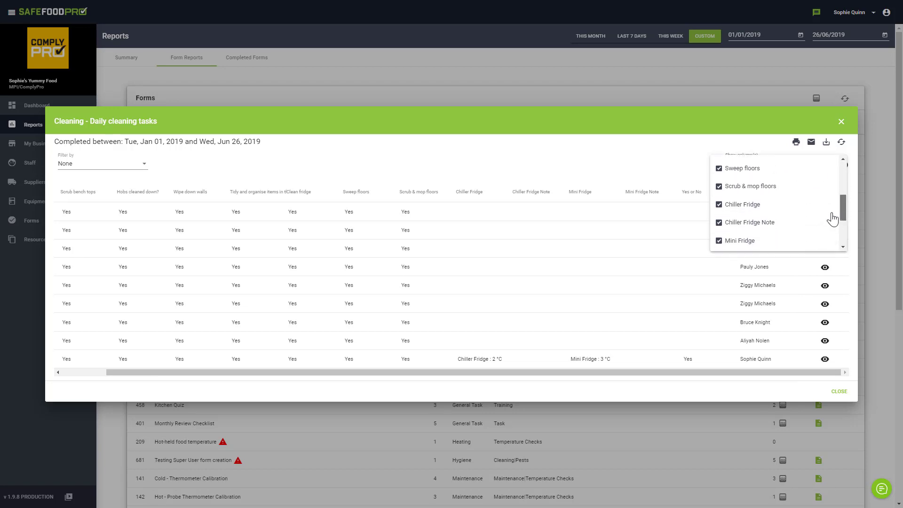
{"action": "left_click", "coordinate": [727, 188]}
{"action": "left_click", "coordinate": [723, 205]}
{"action": "left_click", "coordinate": [720, 223]}
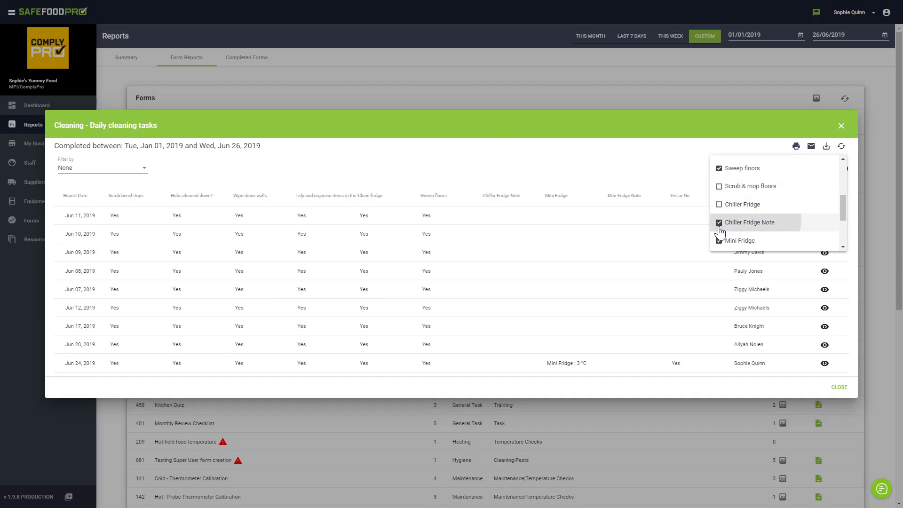
{"action": "left_click", "coordinate": [718, 242]}
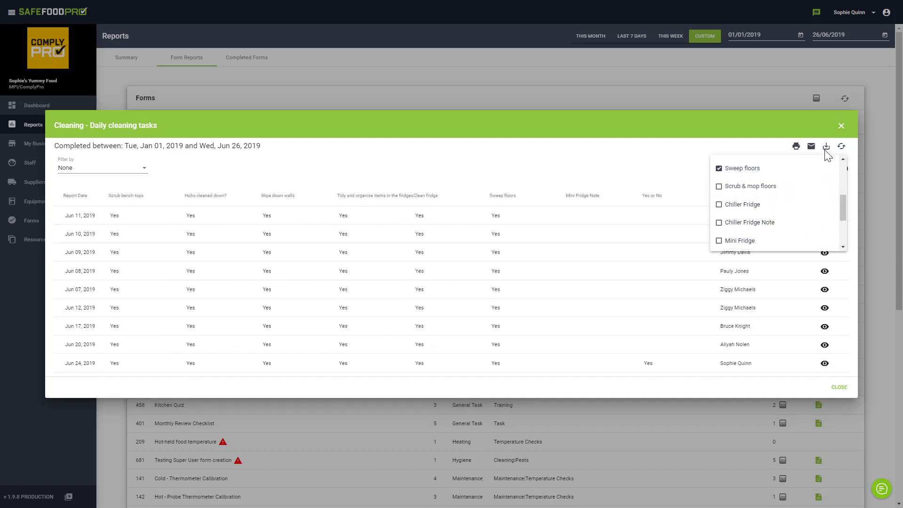
{"action": "left_click", "coordinate": [748, 153]}
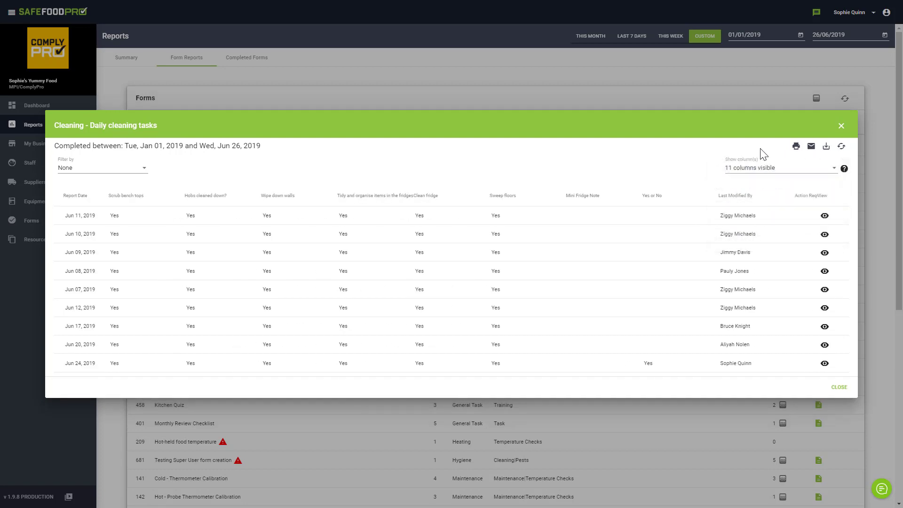
{"action": "left_click", "coordinate": [796, 148]}
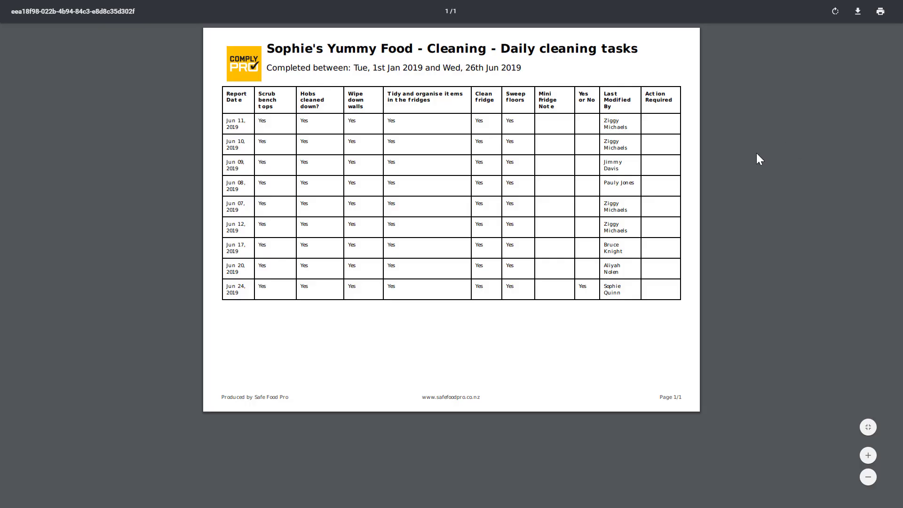
{"action": "key", "text": "ctrl+w"}
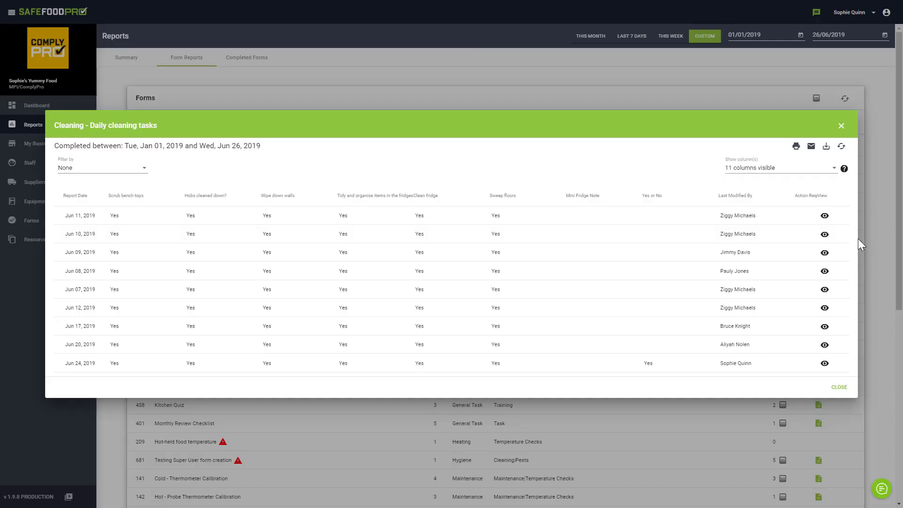
- Close the cleaning report, view and close the all-forms heatmap, then show Completed Forms
{"action": "left_click", "coordinate": [839, 387]}
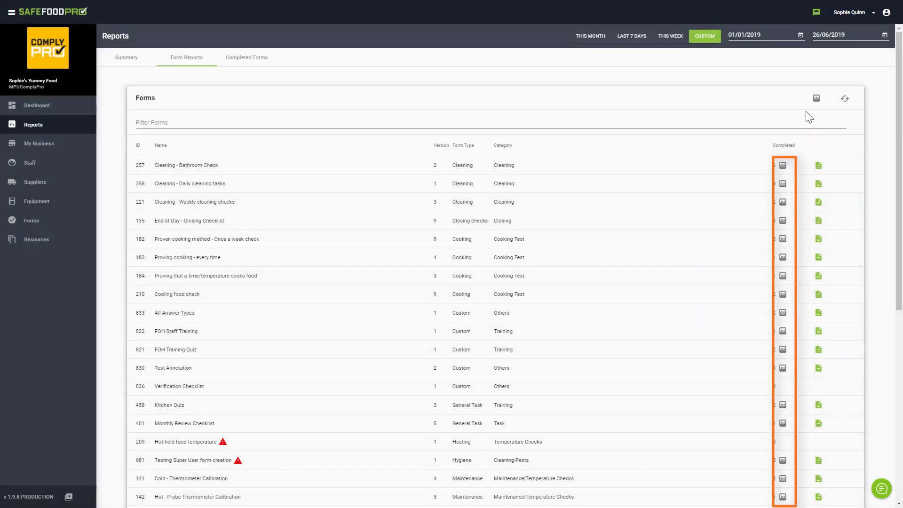
{"action": "left_click", "coordinate": [816, 99]}
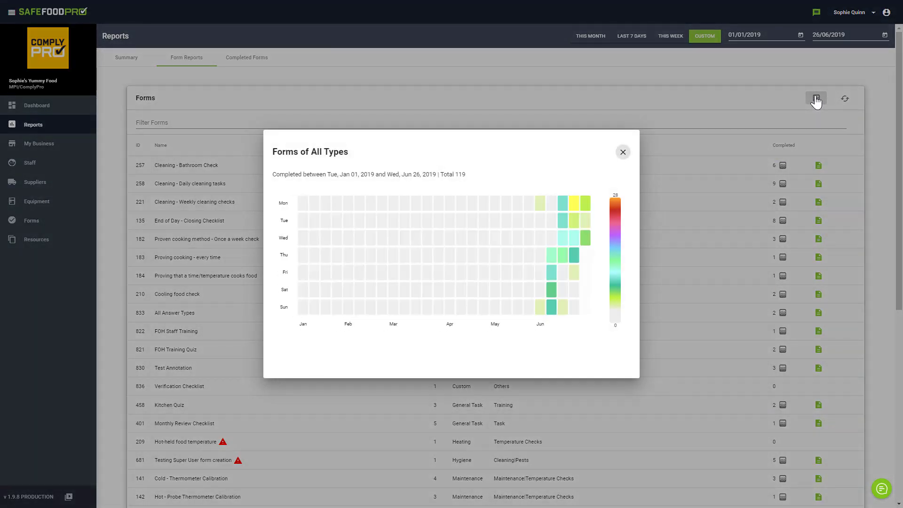
{"action": "left_click", "coordinate": [623, 154]}
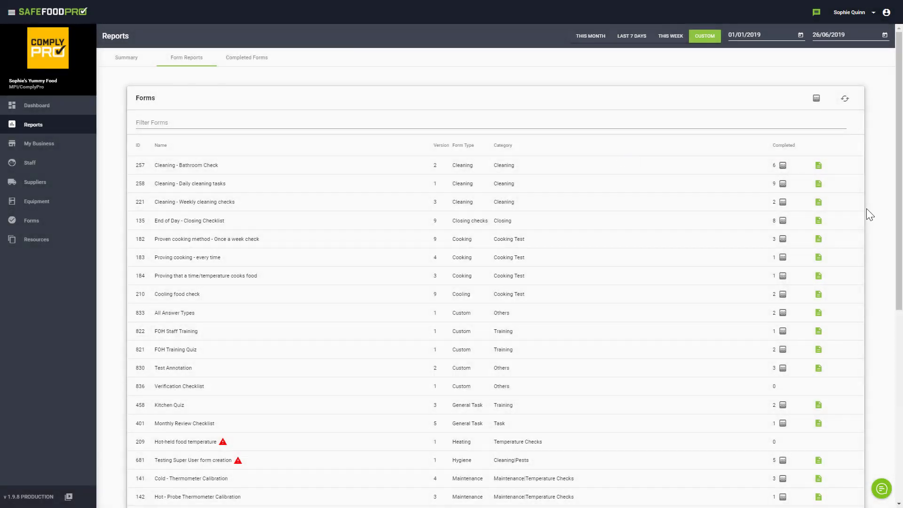
{"action": "left_click", "coordinate": [260, 62]}
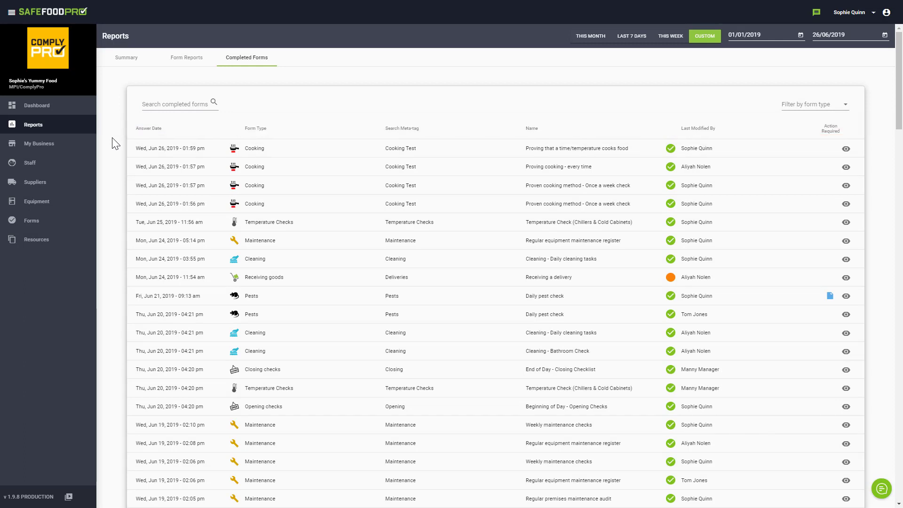
- Sort completed forms by status, action-required first, and open the 24 Jun 2019 Receiving a delivery record
{"action": "left_click", "coordinate": [849, 106]}
{"action": "left_click_drag", "start_coordinate": [860, 117], "coordinate": [861, 171]}
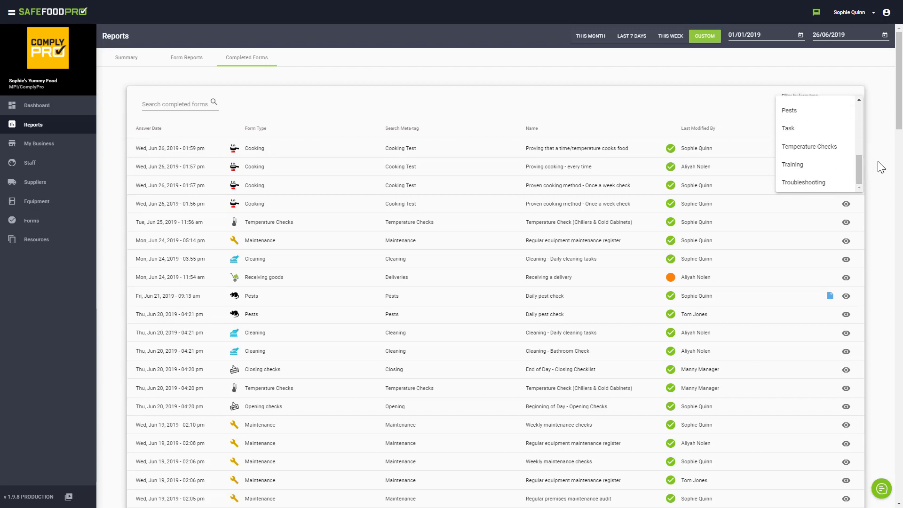
{"action": "left_click", "coordinate": [878, 166]}
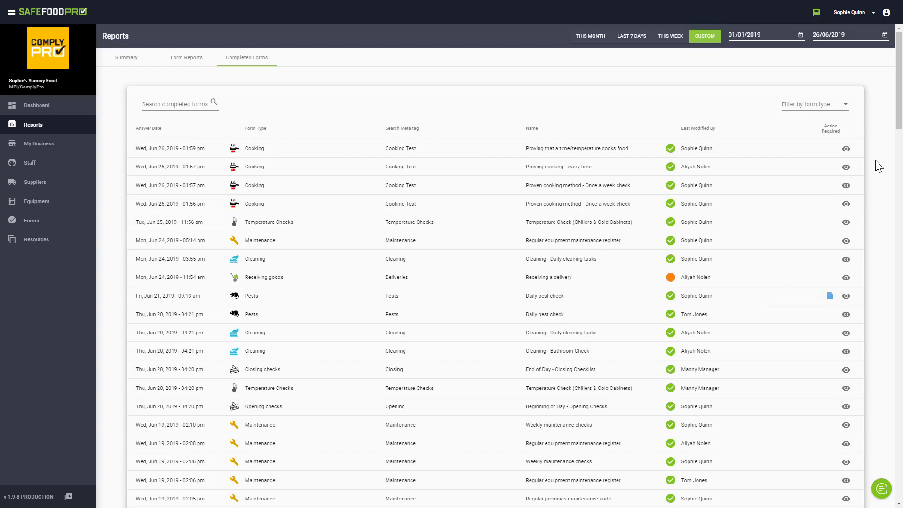
{"action": "left_click", "coordinate": [672, 131]}
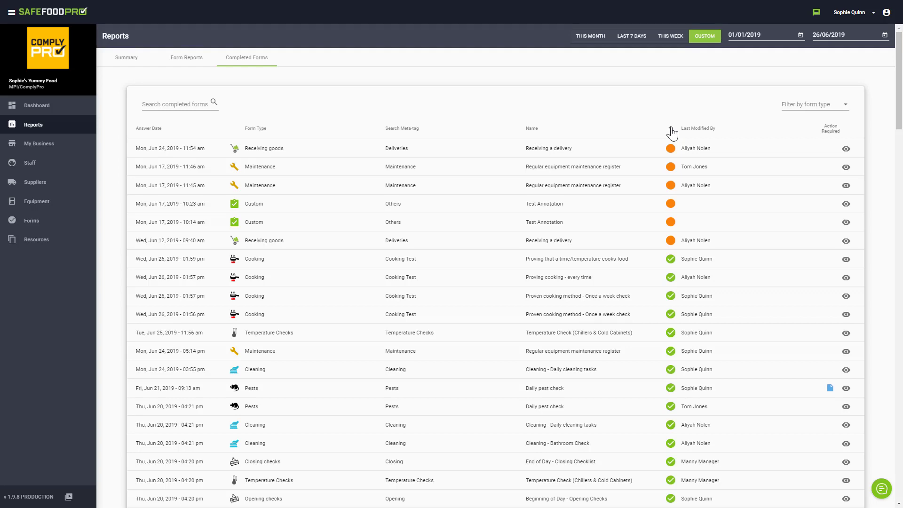
{"action": "left_click", "coordinate": [847, 149]}
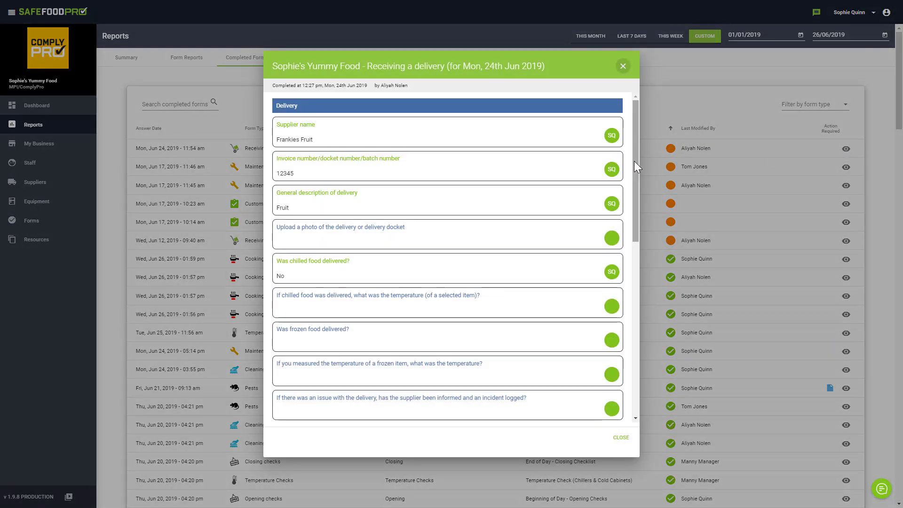
- Enter the staff member's e-mail address, email the delivery form, then close it
{"action": "left_click_drag", "start_coordinate": [634, 160], "coordinate": [620, 342]}
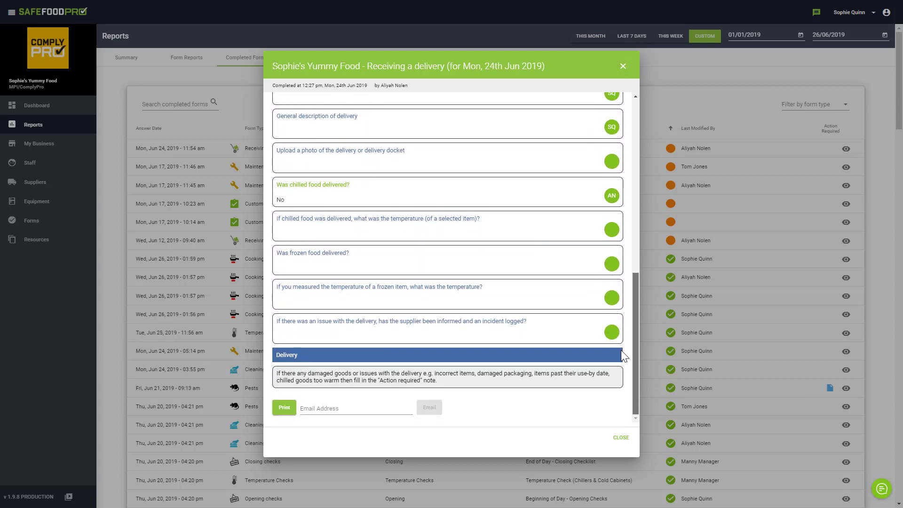
{"action": "left_click", "coordinate": [398, 408]}
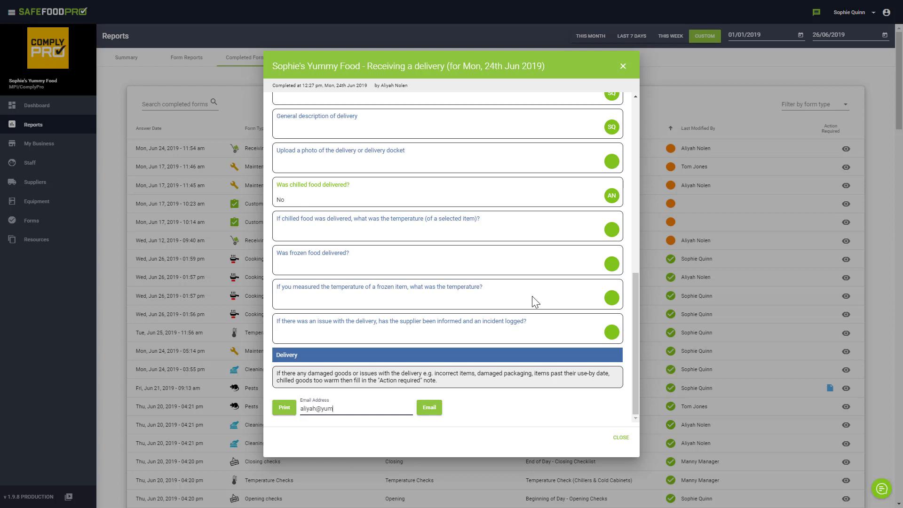
{"action": "left_click", "coordinate": [430, 409]}
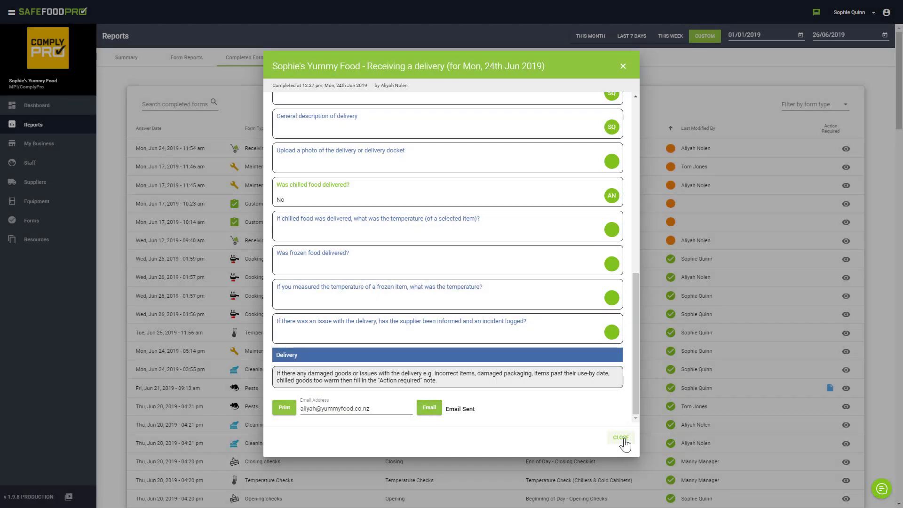
{"action": "left_click", "coordinate": [621, 437]}
- Post 'Hey Team don't forget to finish off all forms!' to everyone from Messages, then close the panel
{"action": "left_click", "coordinate": [816, 13]}
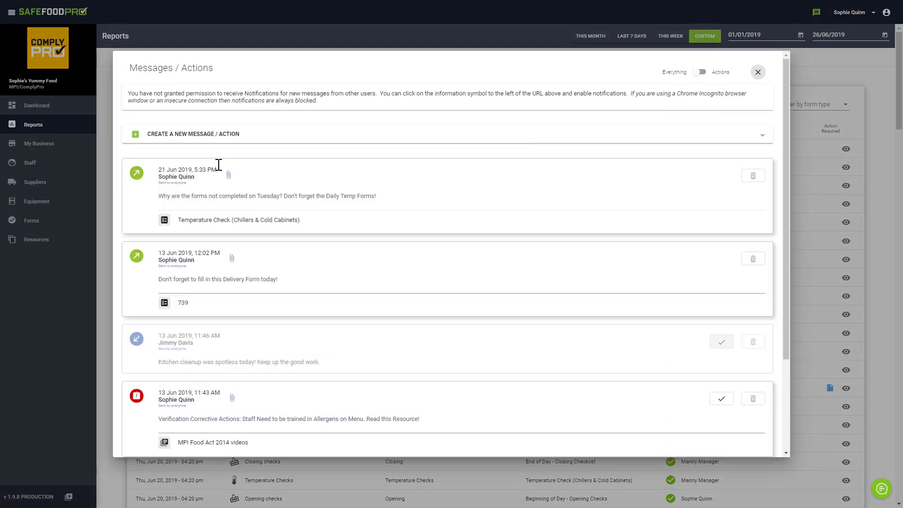
{"action": "left_click", "coordinate": [165, 172]}
{"action": "type", "text": "Hey Team d"}
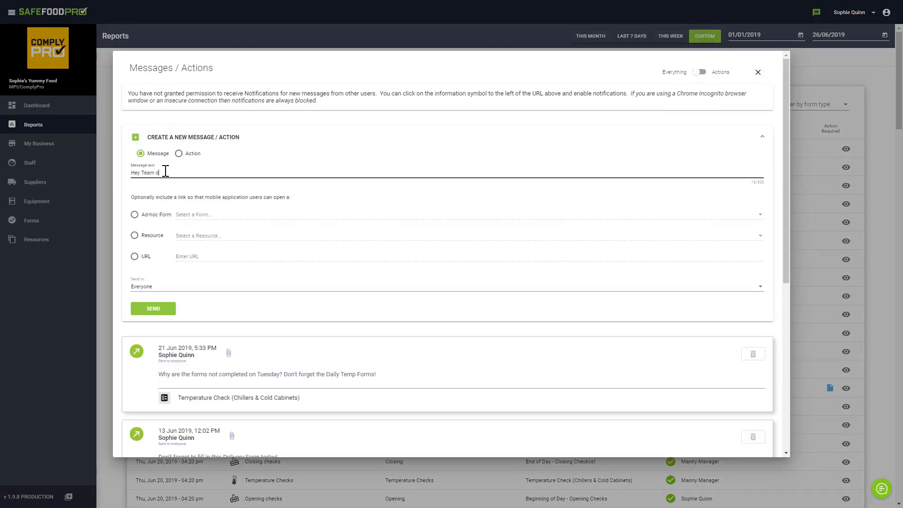
{"action": "type", "text": "on't forget to finish off all forms!"}
{"action": "left_click", "coordinate": [166, 311]}
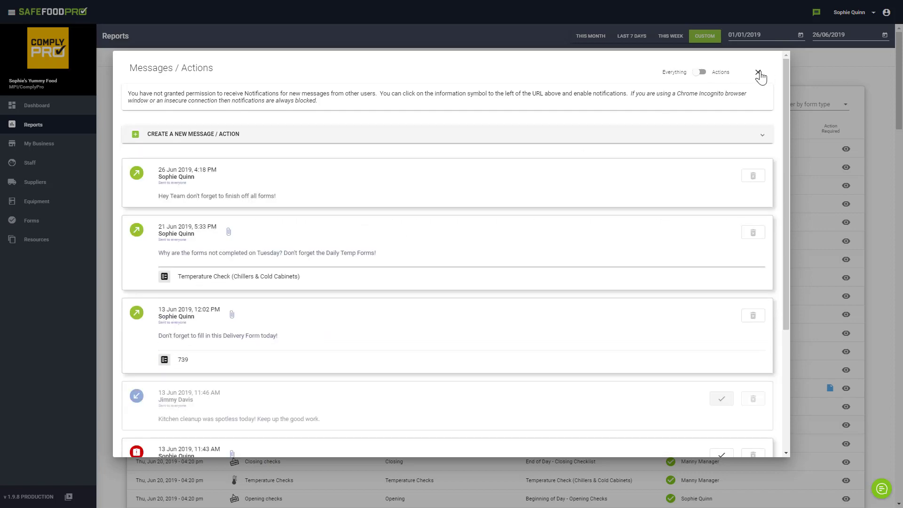
{"action": "left_click", "coordinate": [759, 73]}
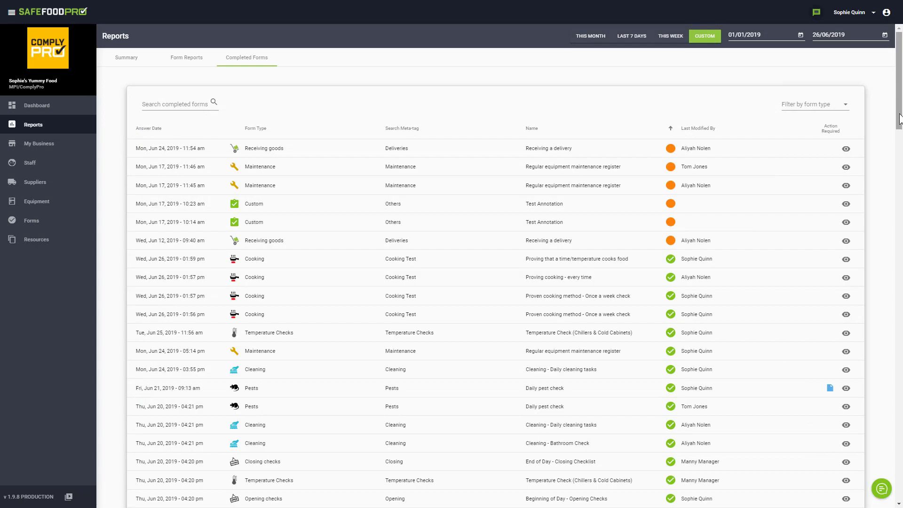